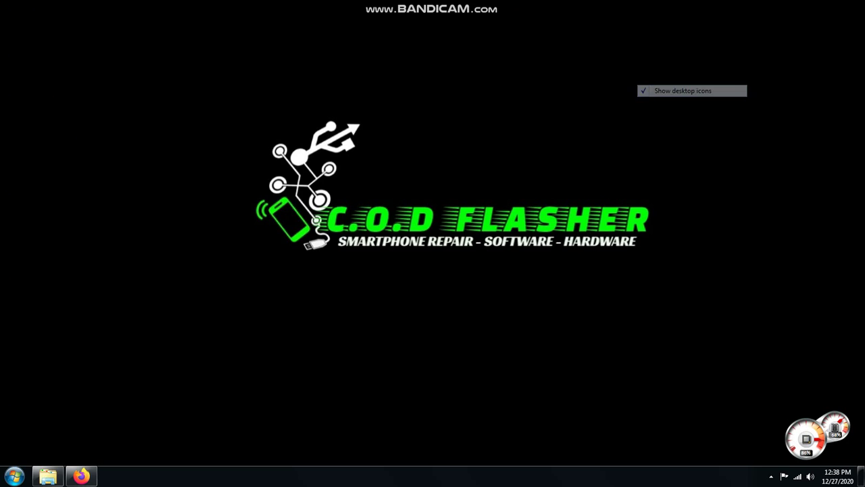
pyautogui.rightClick(429, 48)
pyautogui.click(459, 80)
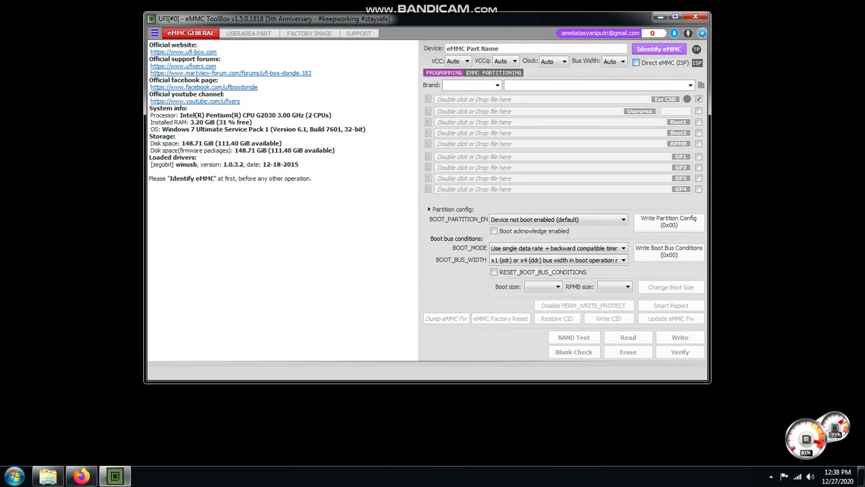
# Enable Direct eMMC (ISP) mode and identify the connected eMMC chip.
pyautogui.click(636, 62)
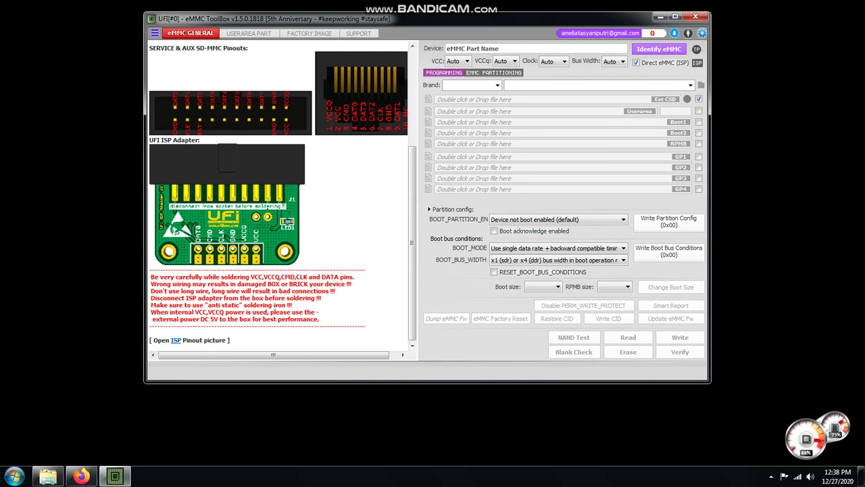
pyautogui.rightClick(771, 39)
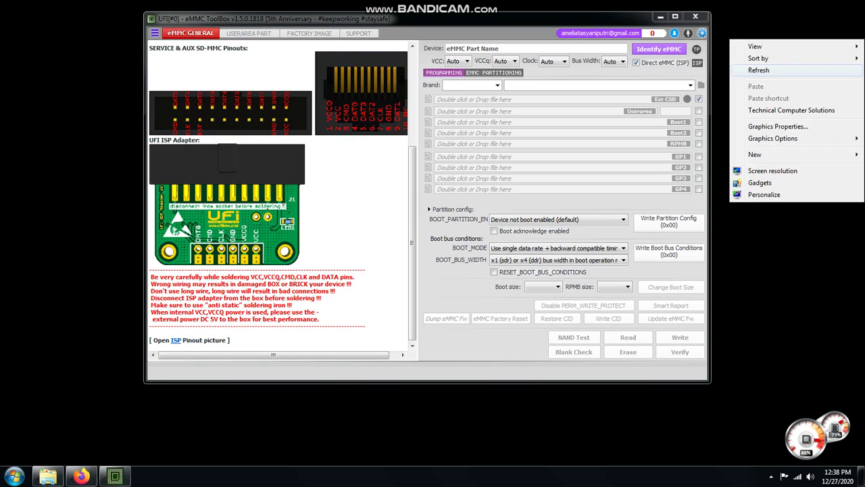
pyautogui.click(770, 69)
pyautogui.rightClick(770, 69)
pyautogui.click(770, 100)
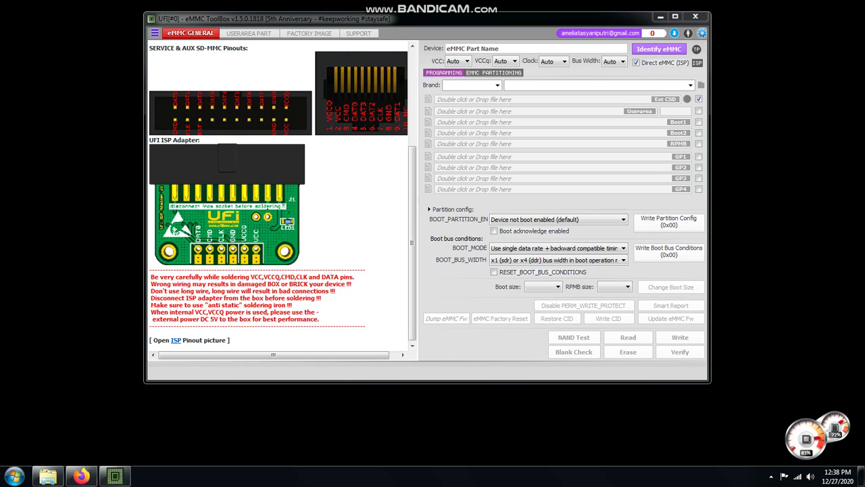
pyautogui.click(659, 49)
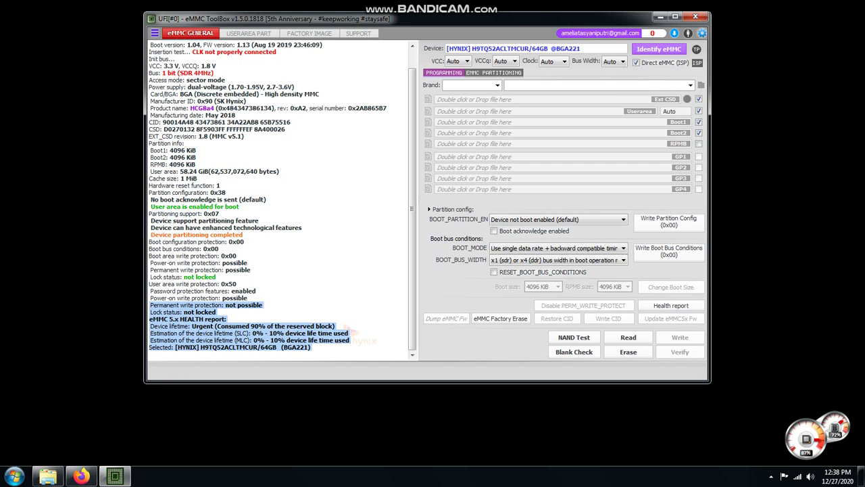
# Examine the device lifetime entry in the eMMC 5.x health section of the identification log.
pyautogui.moveTo(412, 210); pyautogui.dragTo(412, 208)
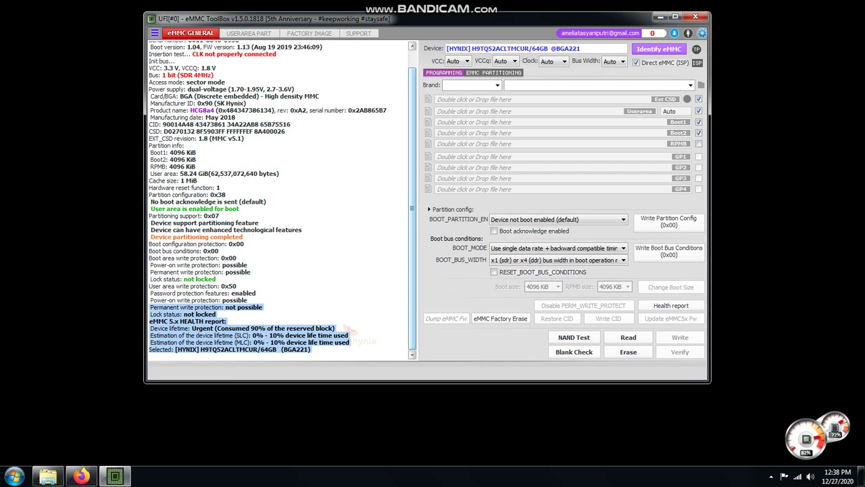
pyautogui.click(219, 251)
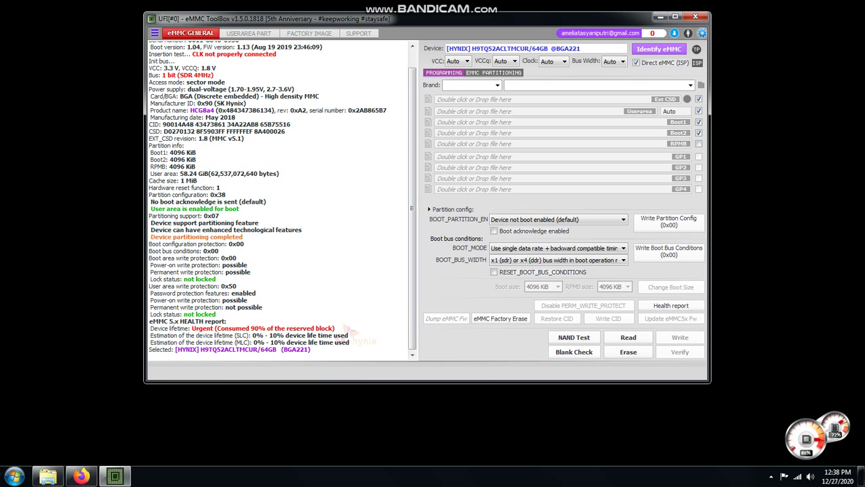
pyautogui.moveTo(190, 328)
pyautogui.mouseDown()
pyautogui.moveTo(298, 328)
pyautogui.moveTo(150, 328)
pyautogui.moveTo(336, 328)
pyautogui.moveTo(312, 349)
pyautogui.moveTo(309, 335)
pyautogui.moveTo(192, 328)
pyautogui.mouseUp()
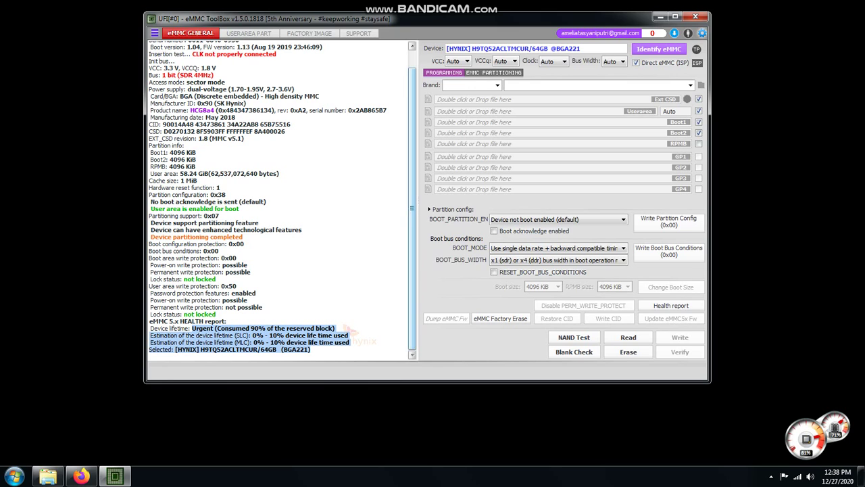
pyautogui.click(378, 329)
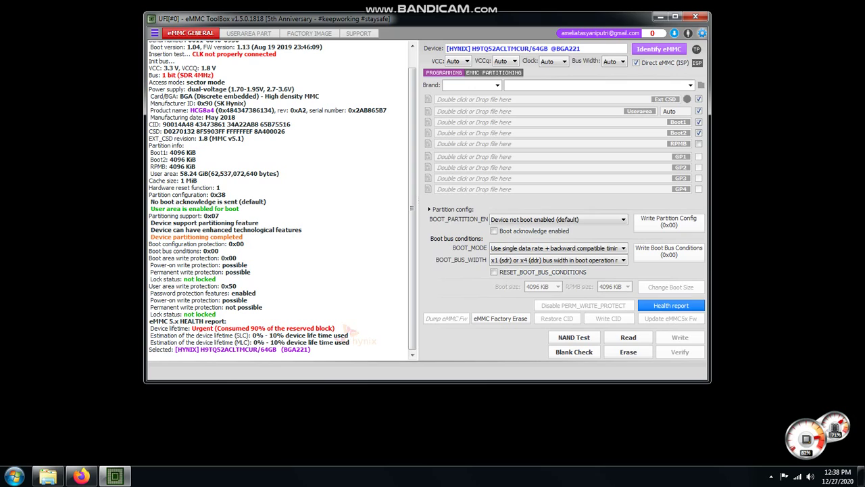
# Run the eMMC health report, ignoring the pin connection check, and examine the device lifetime entry.
pyautogui.click(670, 305)
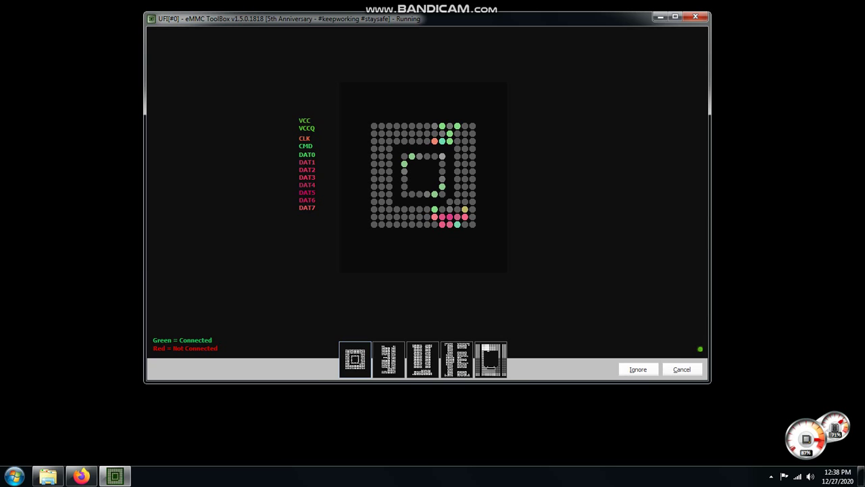
pyautogui.click(638, 369)
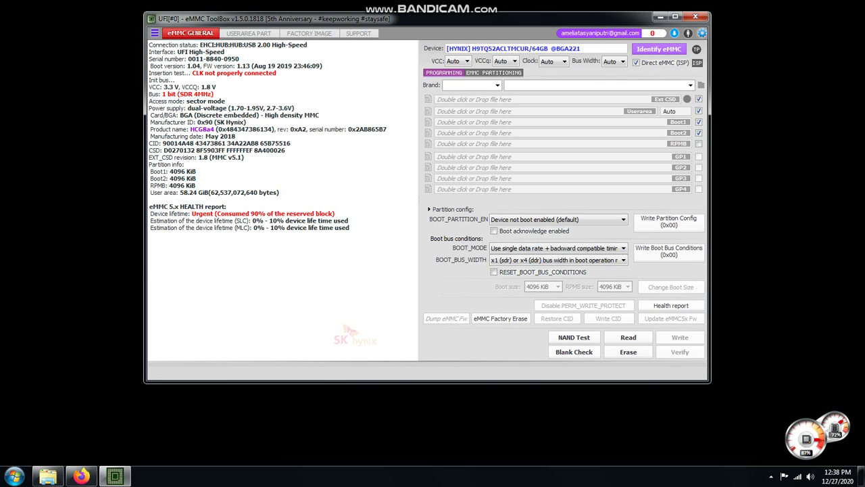
pyautogui.moveTo(192, 214)
pyautogui.mouseDown()
pyautogui.moveTo(332, 214)
pyautogui.moveTo(192, 213)
pyautogui.mouseUp()
pyautogui.click(335, 214)
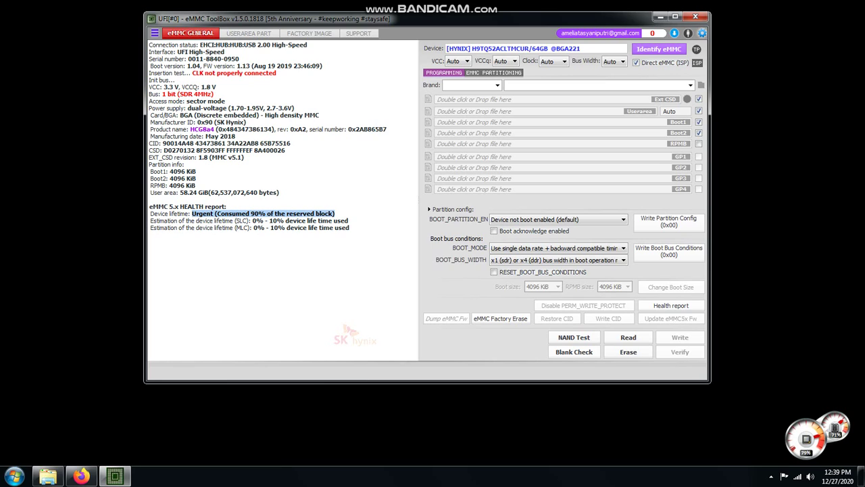
pyautogui.click(150, 234)
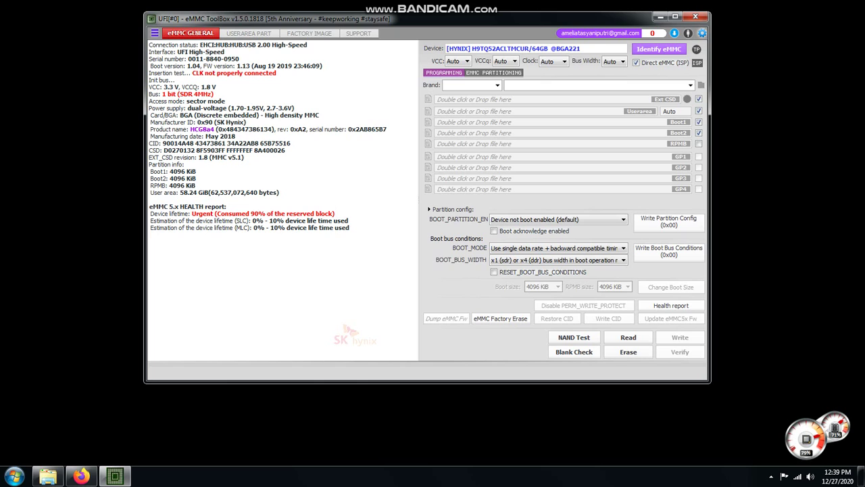
# Erase the Boot1, Boot2 and user area data of the eMMC and accept the full-erase confirmation.
pyautogui.click(628, 352)
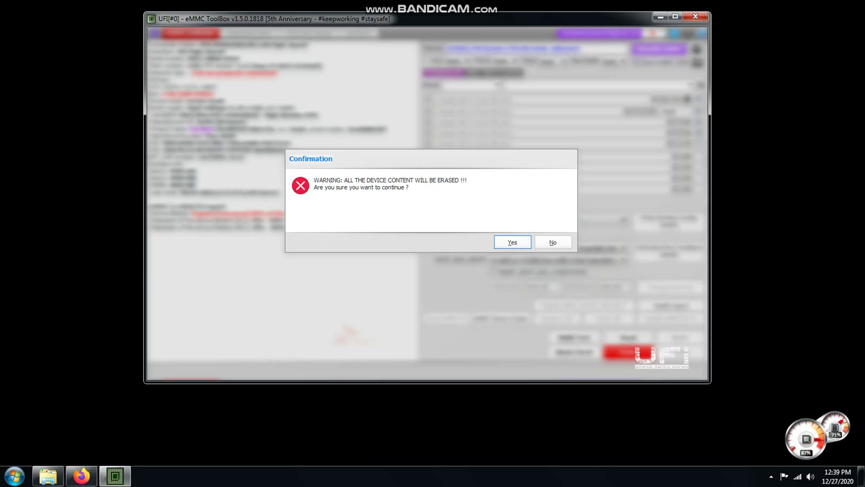
pyautogui.press('Return')
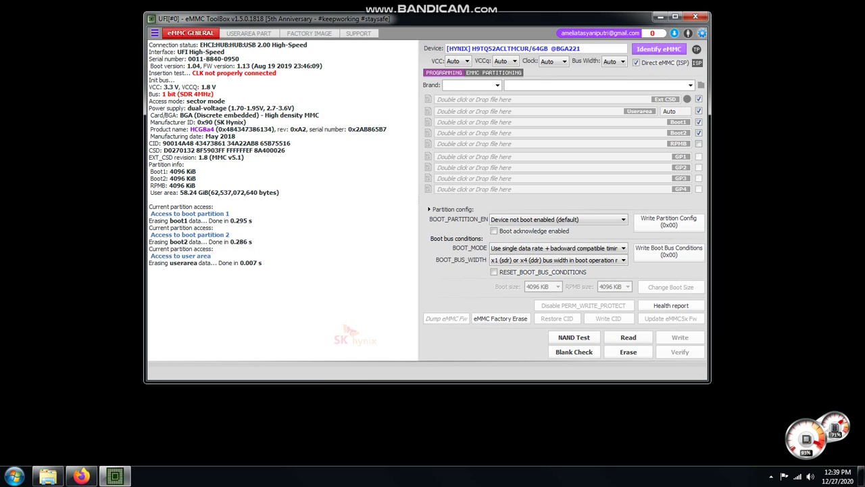
# Run a confirmed eMMC Factory Erase on the Hynix chip, ignoring the pin connection check.
pyautogui.click(500, 319)
pyautogui.click(512, 241)
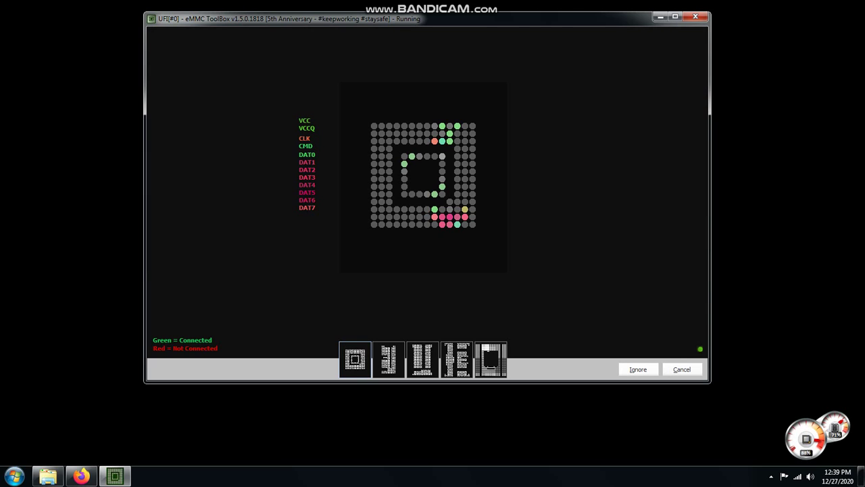
pyautogui.click(638, 369)
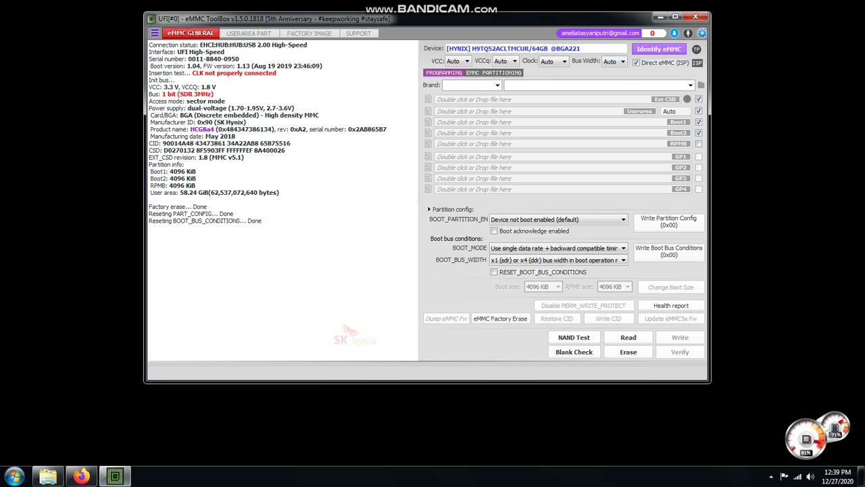
# Identify the eMMC again, ignoring the pin connection check, and examine its device lifetime entry.
pyautogui.click(659, 48)
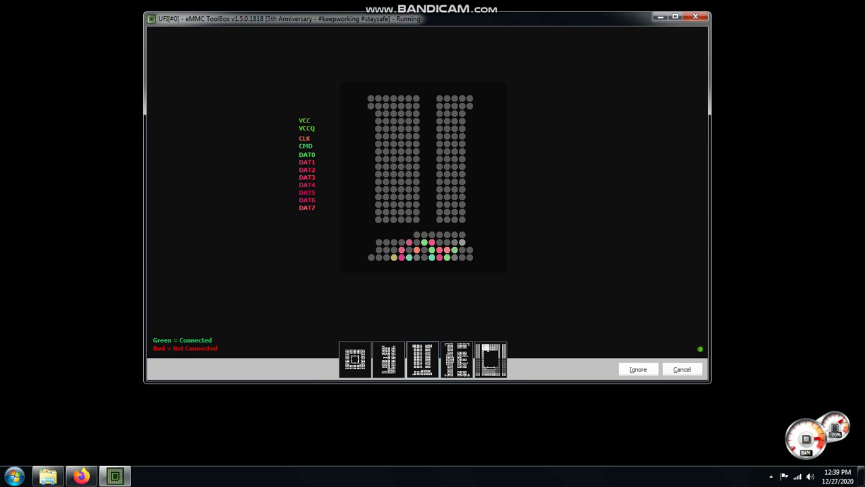
pyautogui.click(638, 369)
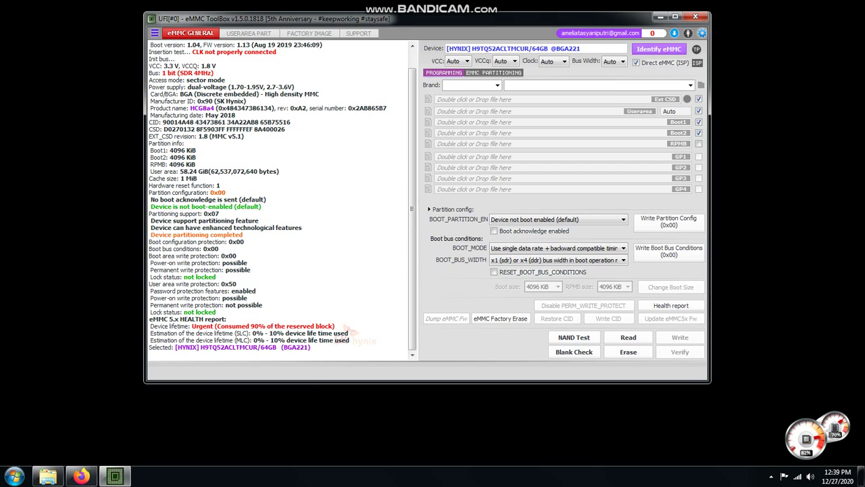
pyautogui.moveTo(190, 326); pyautogui.dragTo(335, 326)
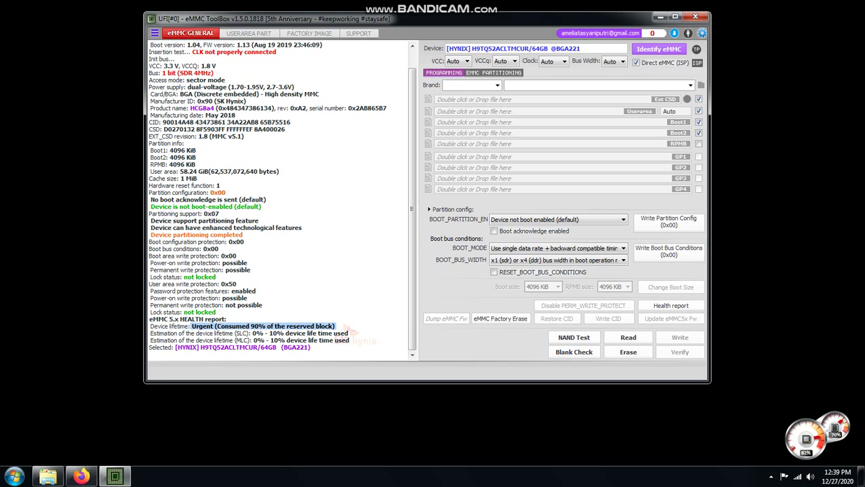
pyautogui.click(337, 332)
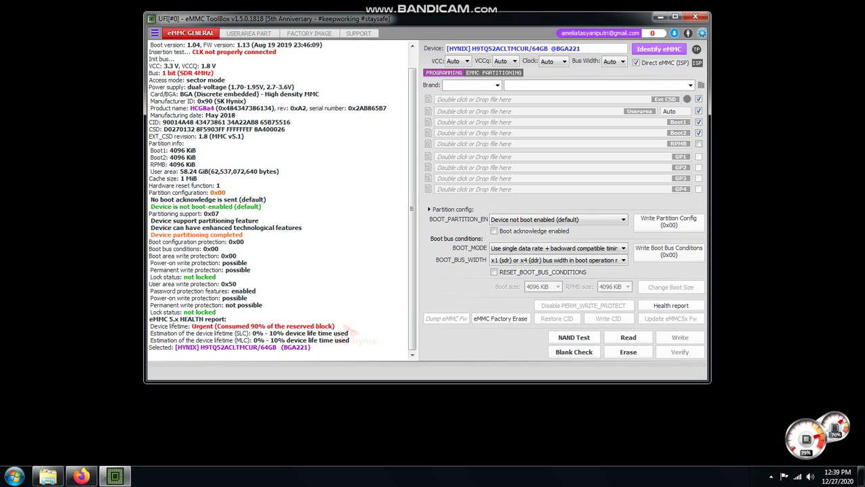
# Try to write the eMMC partition settings with WR_REL_SET enabled for USER AREA, GP1, GP2, GP3 and GP4, and review the log.
pyautogui.click(494, 72)
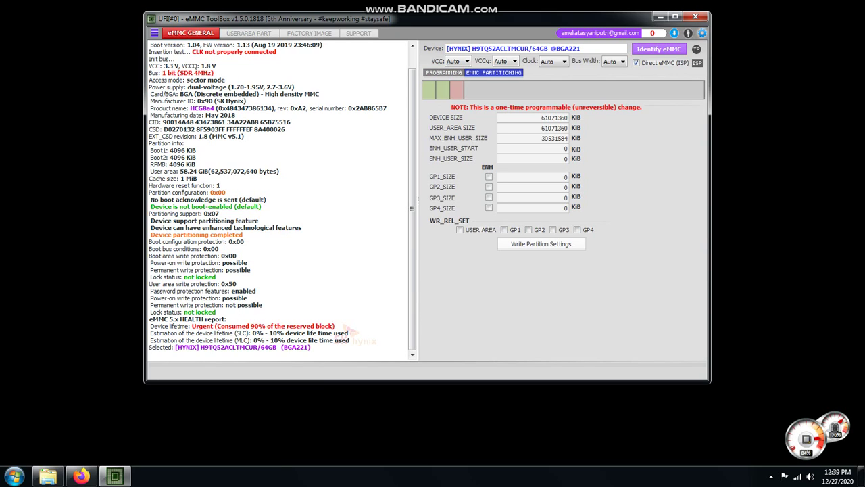
pyautogui.click(460, 230)
pyautogui.click(504, 230)
pyautogui.click(528, 230)
pyautogui.click(541, 244)
pyautogui.click(513, 242)
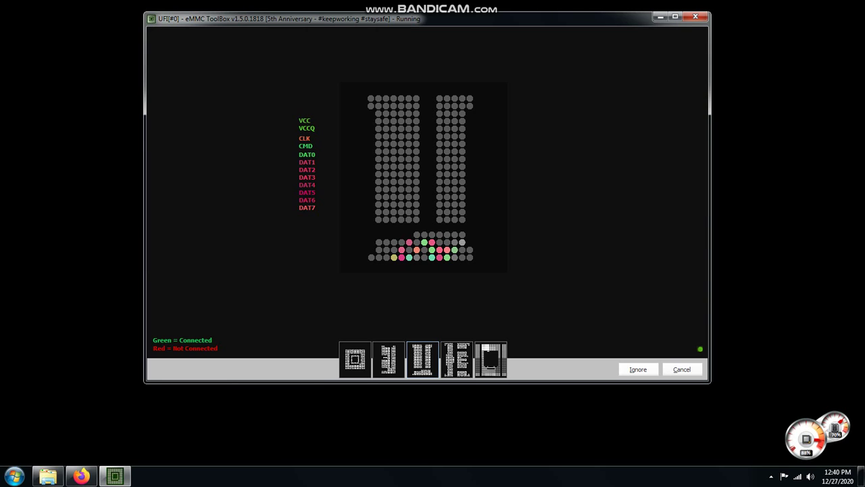
pyautogui.click(638, 369)
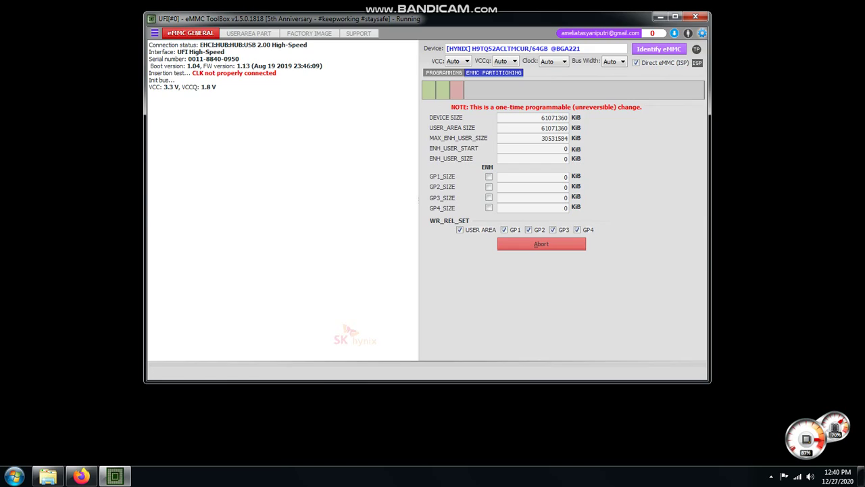
pyautogui.moveTo(238, 214); pyautogui.dragTo(149, 52)
pyautogui.hotkey('shift', 'Up')
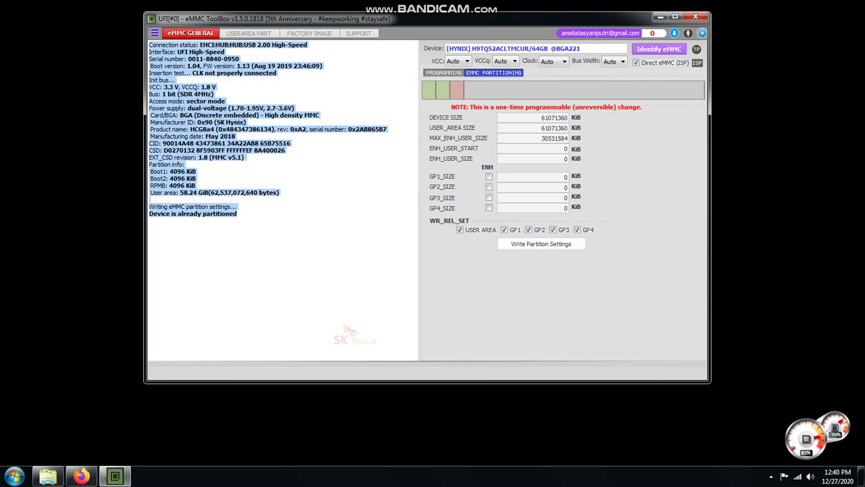
pyautogui.click(150, 220)
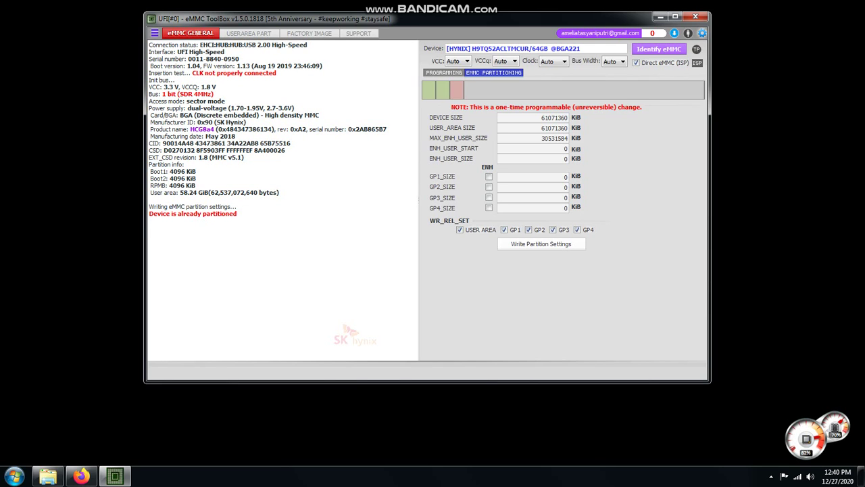
# Return to the eMMC programming options and identify the chip once more.
pyautogui.click(444, 72)
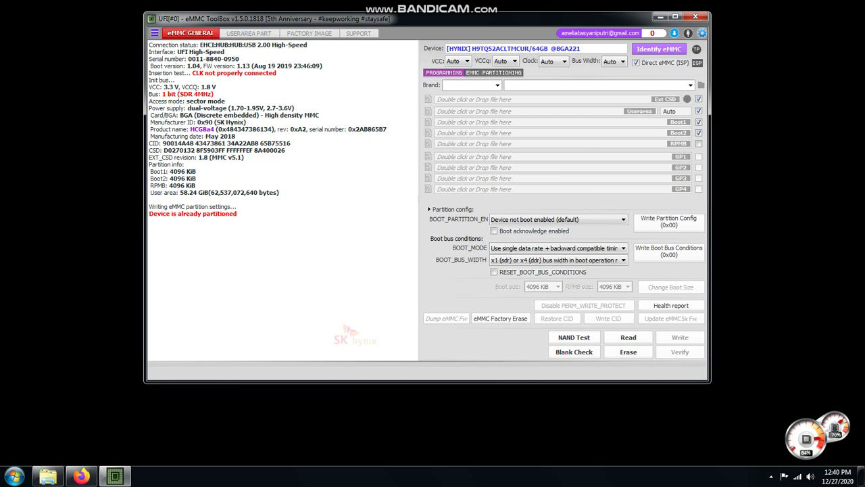
pyautogui.click(659, 50)
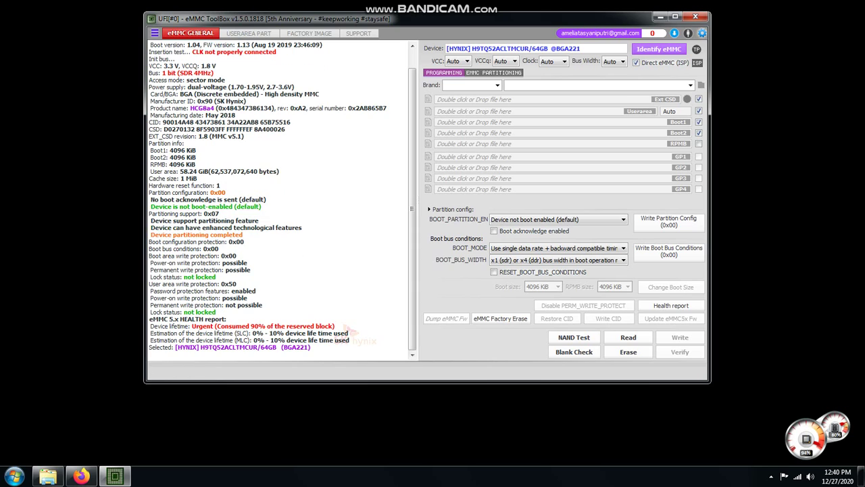
pyautogui.rightClick(731, 105)
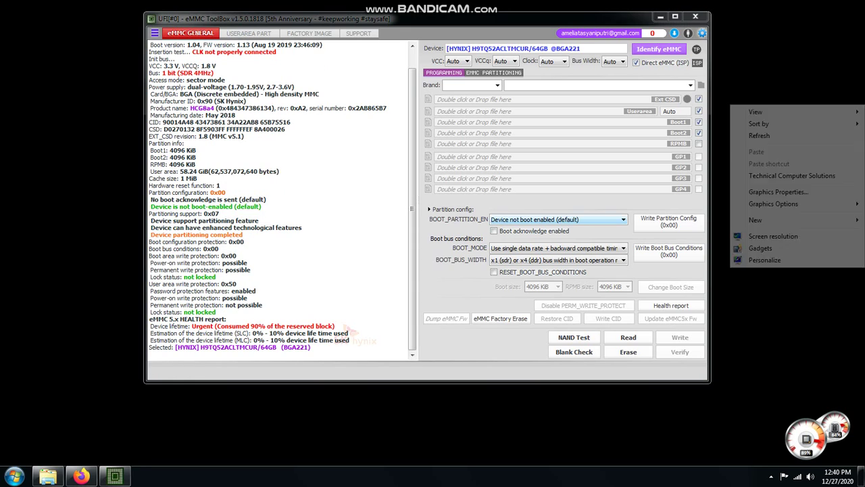
pyautogui.click(756, 136)
pyautogui.rightClick(763, 92)
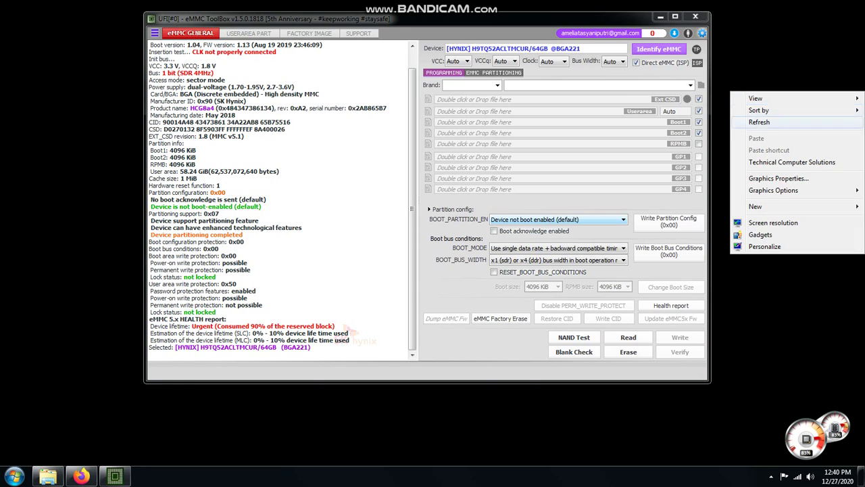
pyautogui.click(763, 122)
pyautogui.rightClick(763, 104)
pyautogui.click(758, 133)
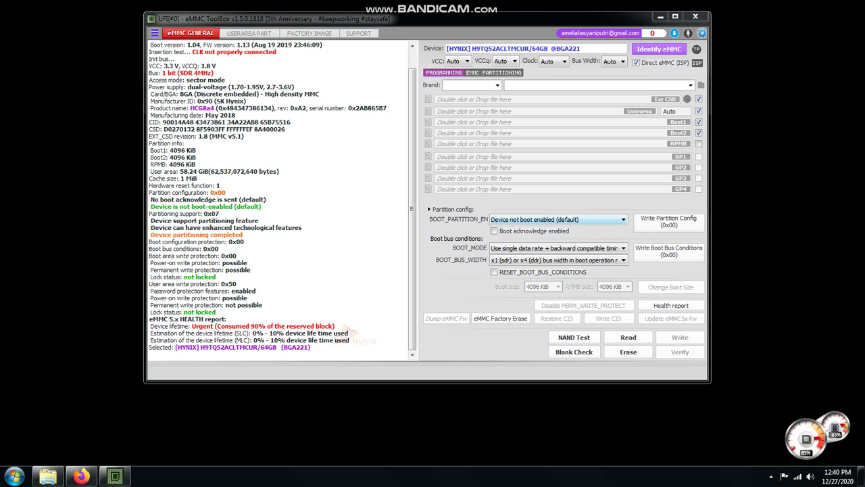
# Examine the device lifetime entry in the health section of the new identification log.
pyautogui.click(149, 354)
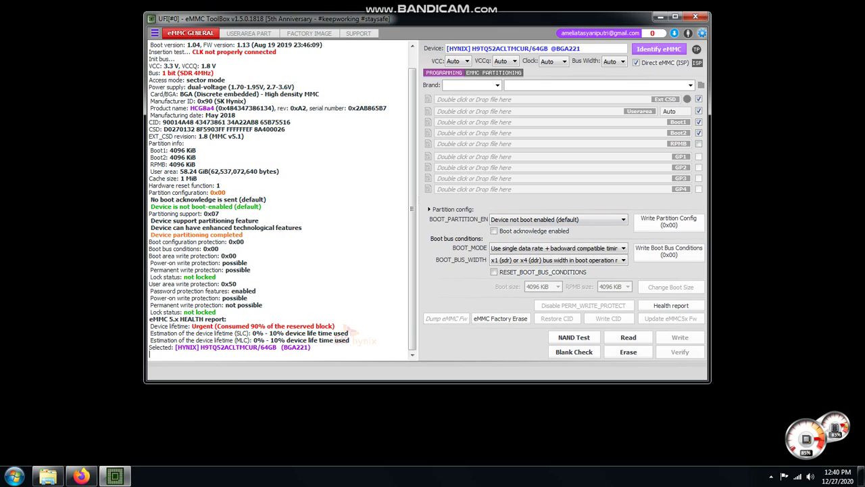
pyautogui.moveTo(336, 326); pyautogui.dragTo(191, 326)
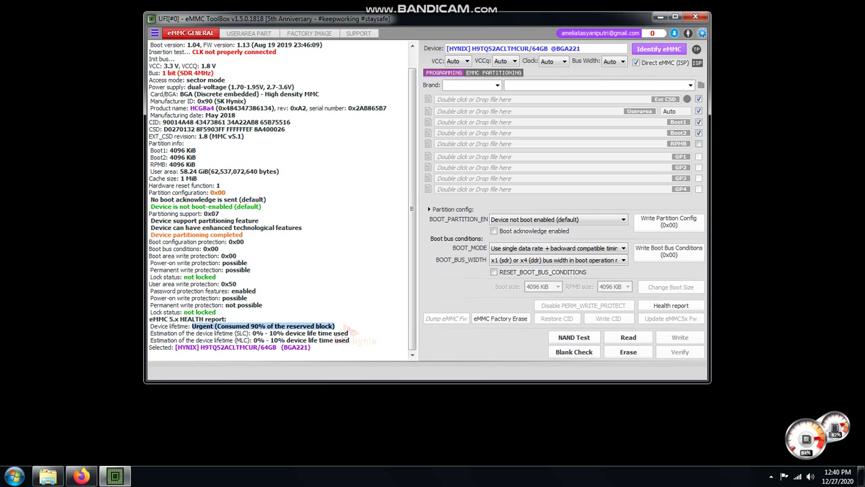
pyautogui.click(227, 319)
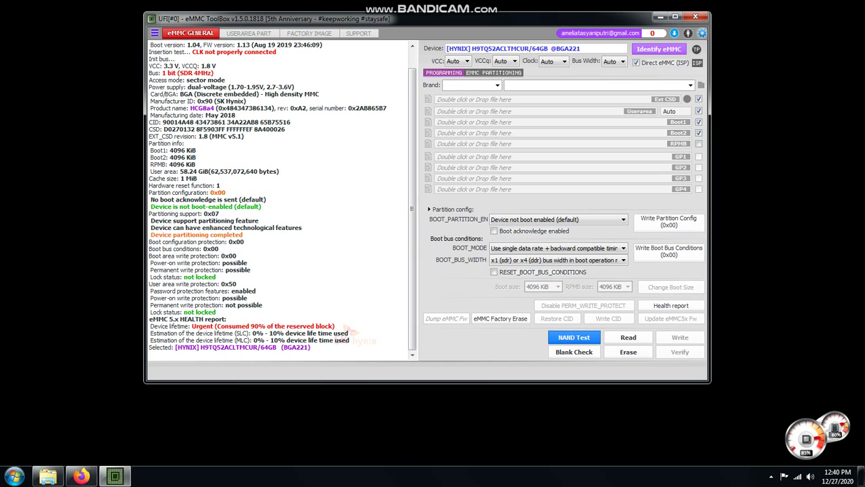
# Repeat the eMMC Factory Erase on the identified chip and confirm it.
pyautogui.click(500, 318)
pyautogui.press('Return')
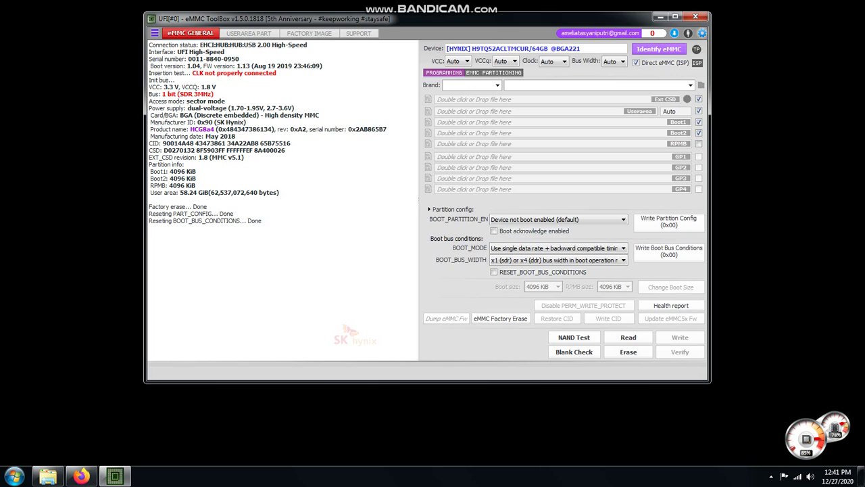
# Erase the boot1, boot2 and user area data of the identified eMMC and confirm the full device erase.
pyautogui.click(628, 352)
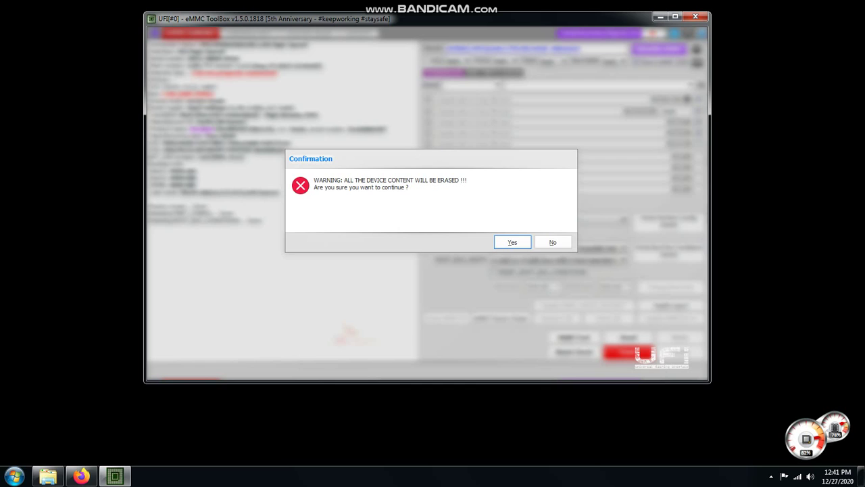
pyautogui.press('Return')
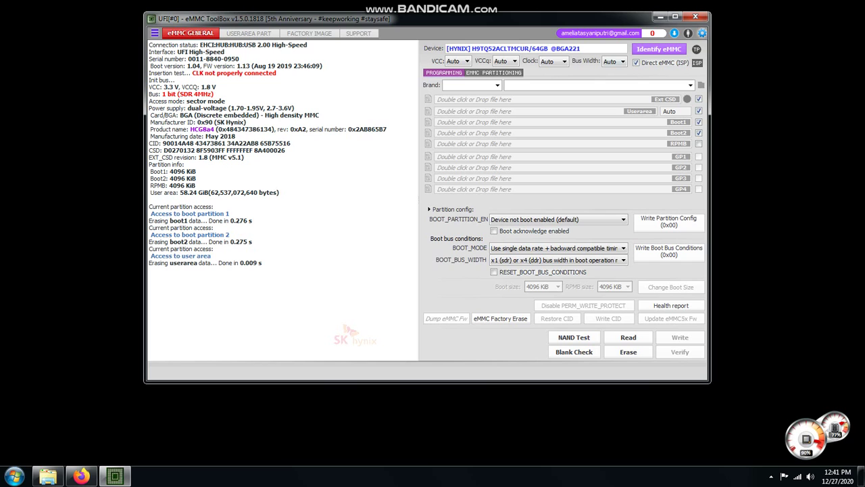
# Switch to the file manager and open the Mi_A2_Lite dump folder under E:\XIOMI\MI A2 LITE\Userpart, placed clear of the partition file fields.
pyautogui.click(47, 475)
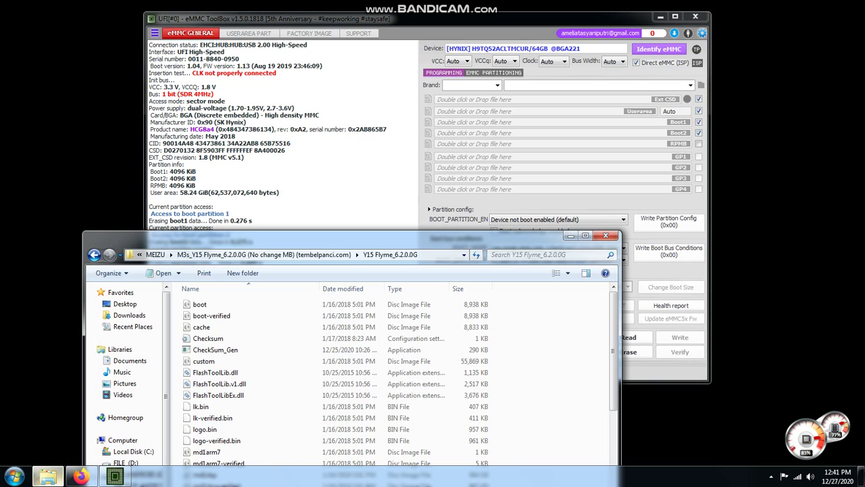
pyautogui.click(48, 476)
pyautogui.click(48, 476)
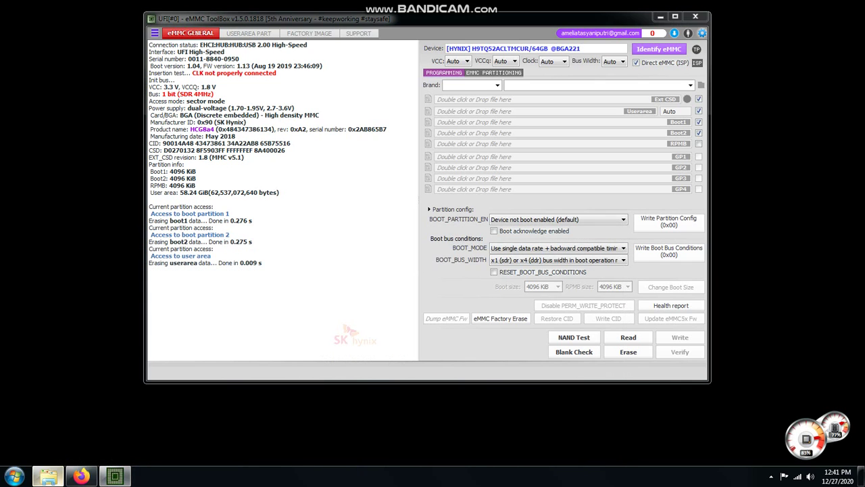
pyautogui.moveTo(284, 236); pyautogui.dragTo(258, 200)
pyautogui.click(111, 437)
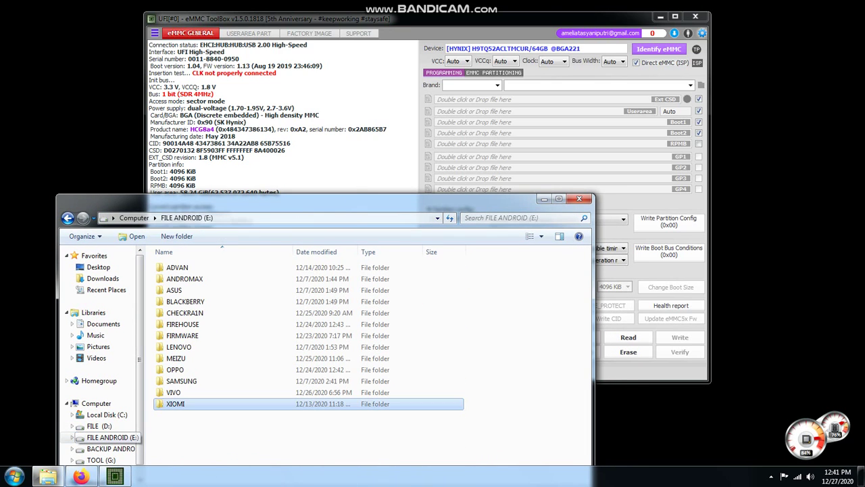
pyautogui.doubleClick(175, 403)
pyautogui.doubleClick(181, 278)
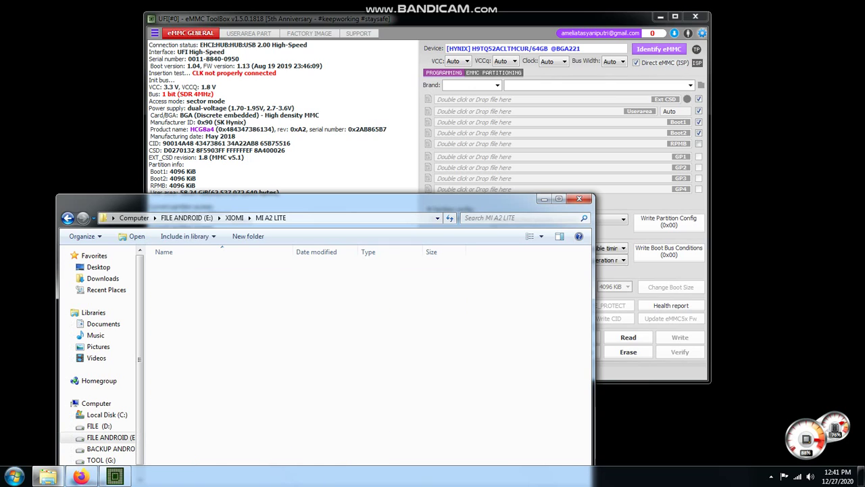
pyautogui.doubleClick(179, 278)
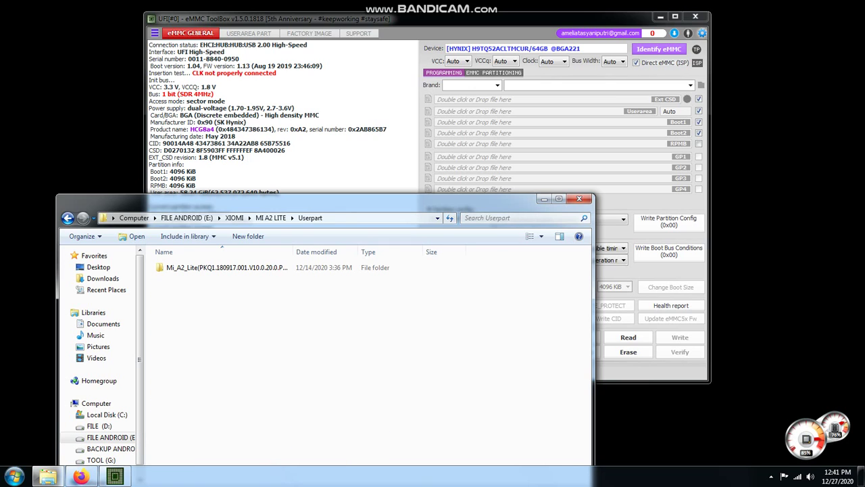
pyautogui.doubleClick(195, 267)
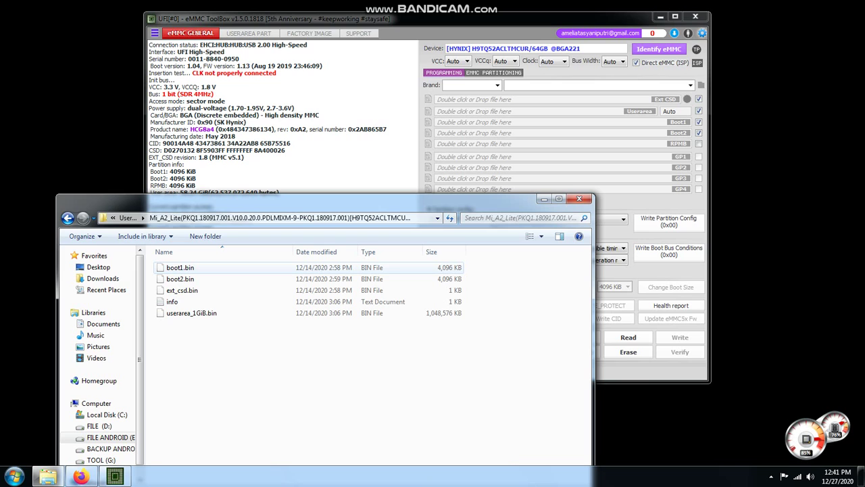
pyautogui.moveTo(263, 200)
pyautogui.mouseDown()
pyautogui.moveTo(203, 220)
pyautogui.moveTo(203, 240)
pyautogui.moveTo(241, 261)
pyautogui.mouseUp()
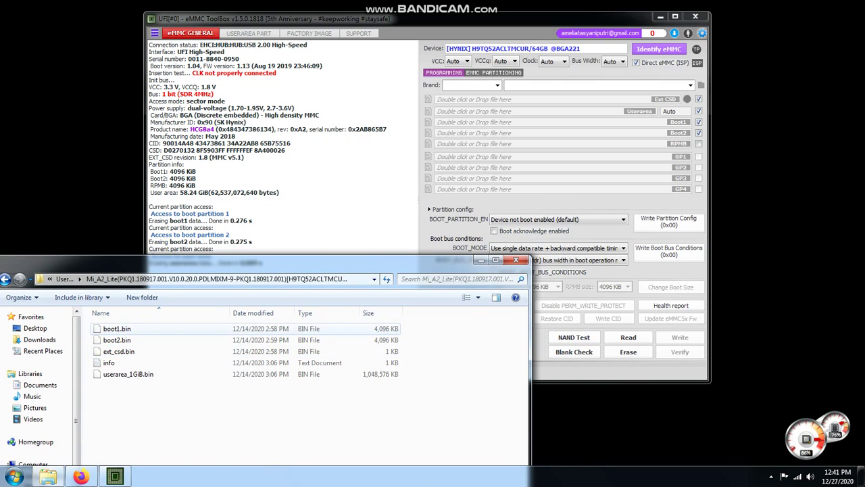
# Load boot1.bin into Boot1, boot2.bin into Boot2 and ext_csd.bin into Ext CSD from the dump folder.
pyautogui.click(117, 329)
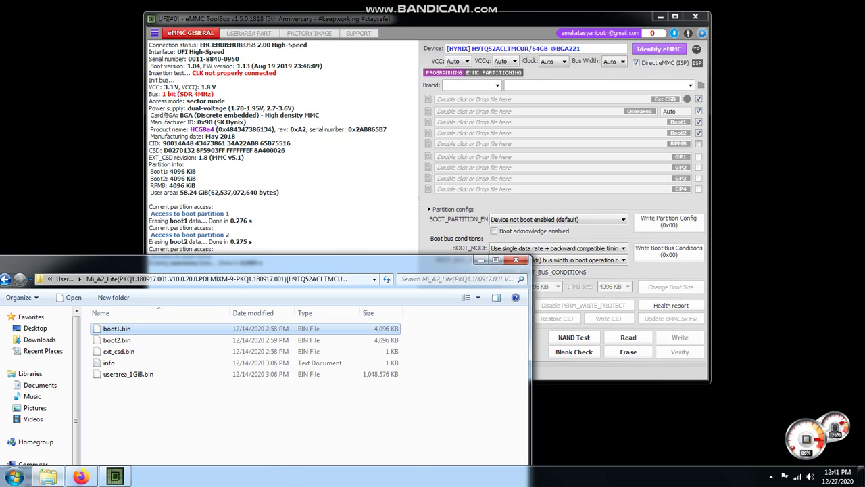
pyautogui.moveTo(117, 328); pyautogui.dragTo(473, 121)
pyautogui.click(117, 340)
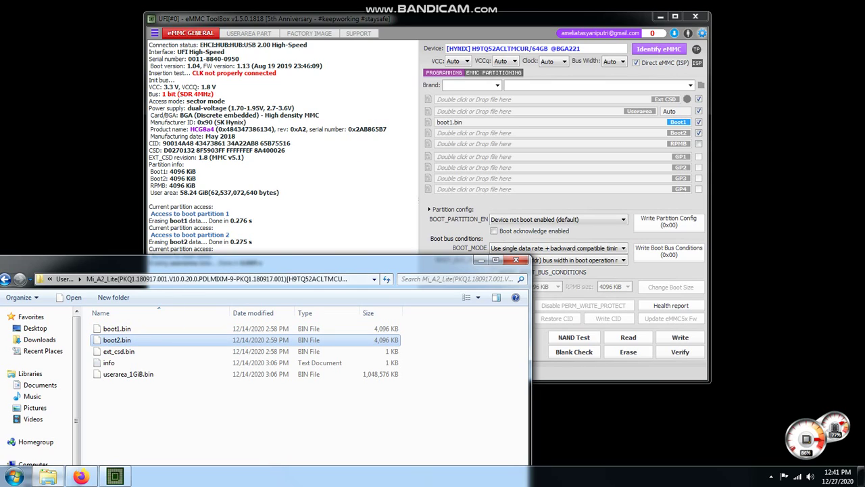
pyautogui.moveTo(116, 340); pyautogui.dragTo(474, 133)
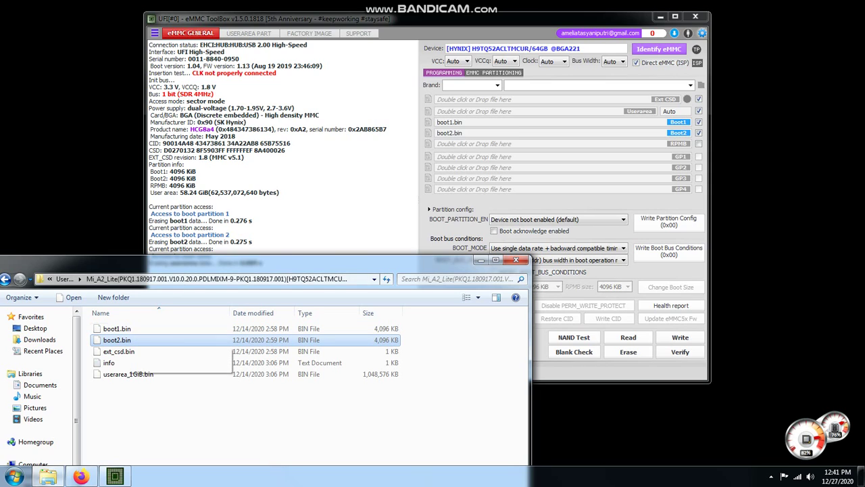
pyautogui.click(119, 352)
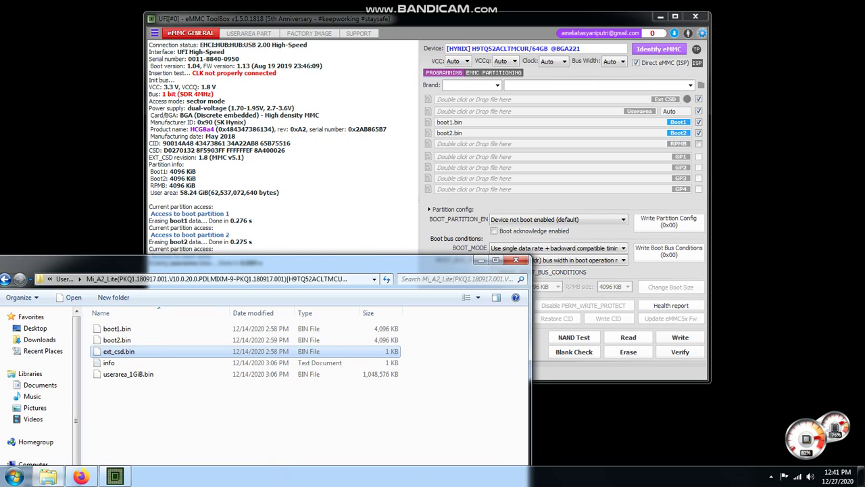
pyautogui.moveTo(119, 352); pyautogui.dragTo(473, 99)
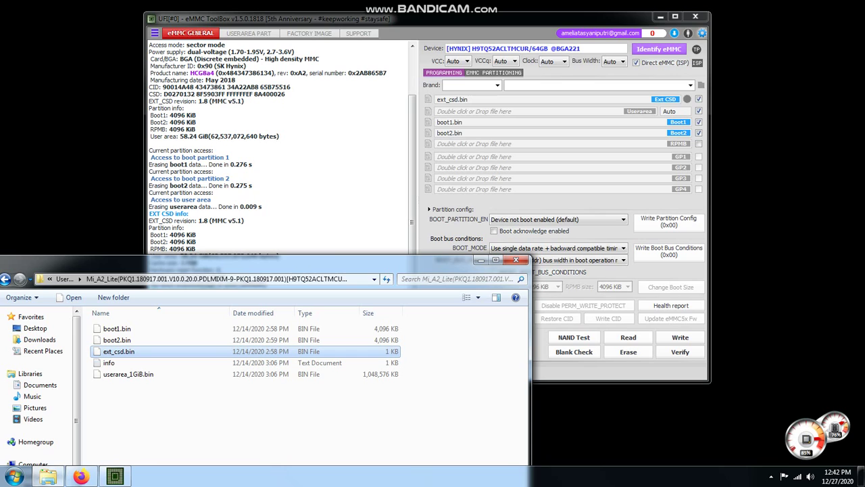
# Identify the eMMC again, ignoring the pin connection check, and examine the device lifetime entry in the log.
pyautogui.click(659, 49)
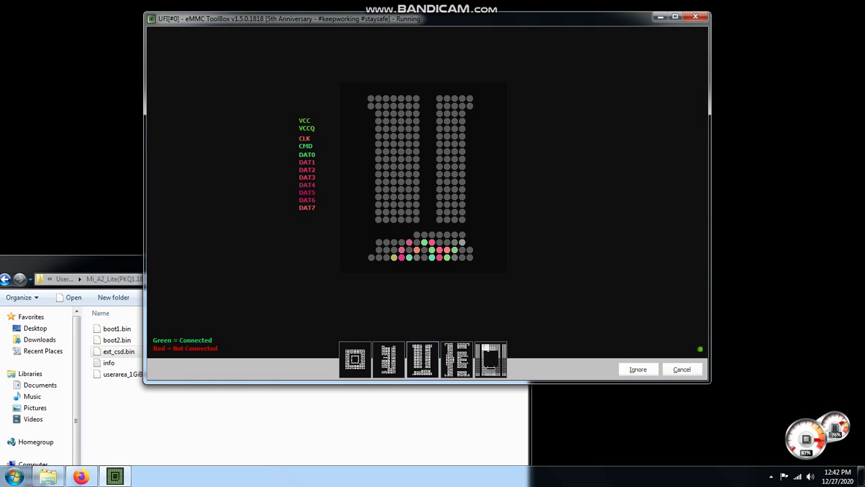
pyautogui.hotkey('alt', 'i')
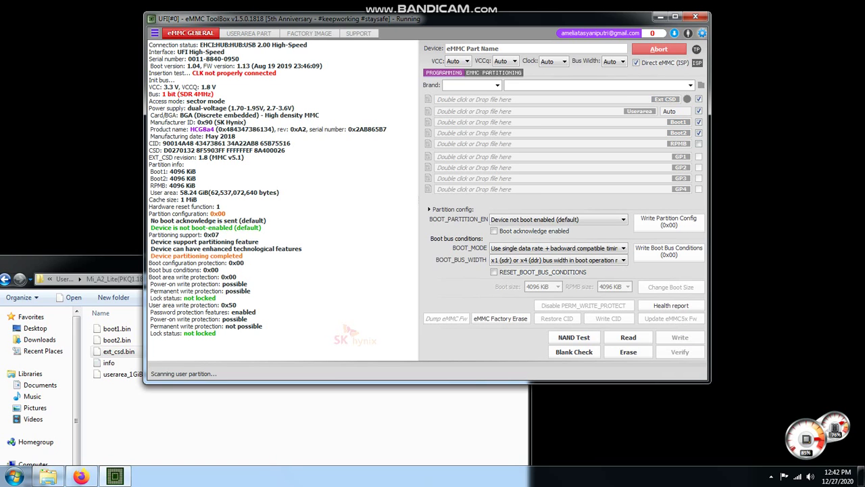
pyautogui.click(91, 265)
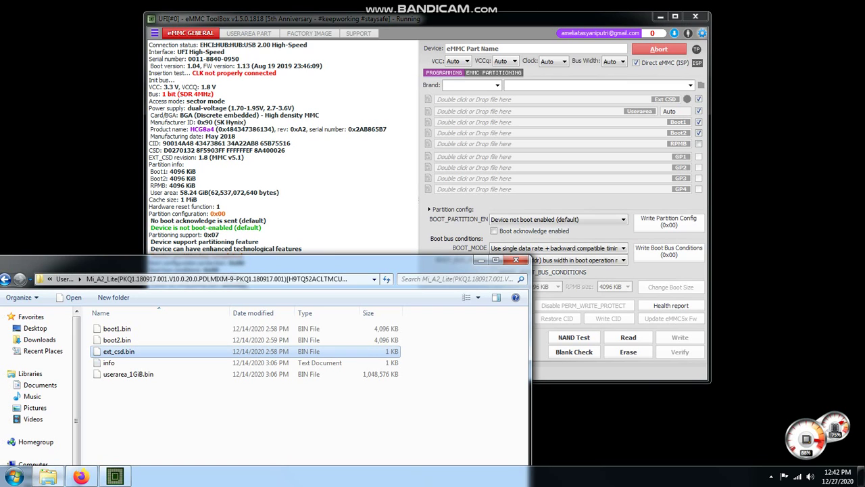
pyautogui.click(480, 261)
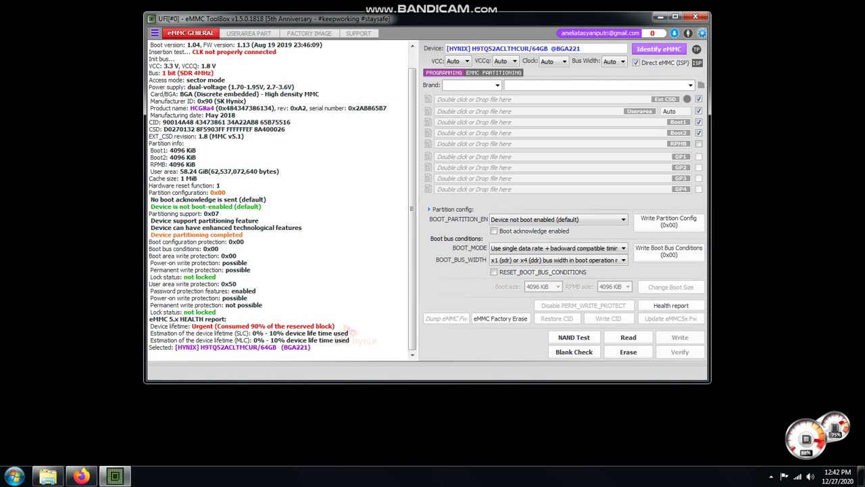
pyautogui.moveTo(336, 326); pyautogui.dragTo(195, 332)
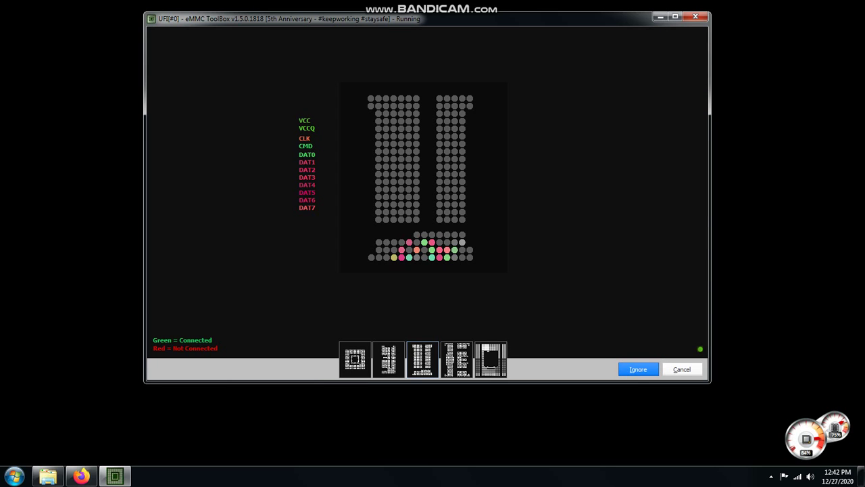
# Run the separate eMMC health report, ignoring the pin connection check, and examine its device lifetime line.
pyautogui.click(638, 369)
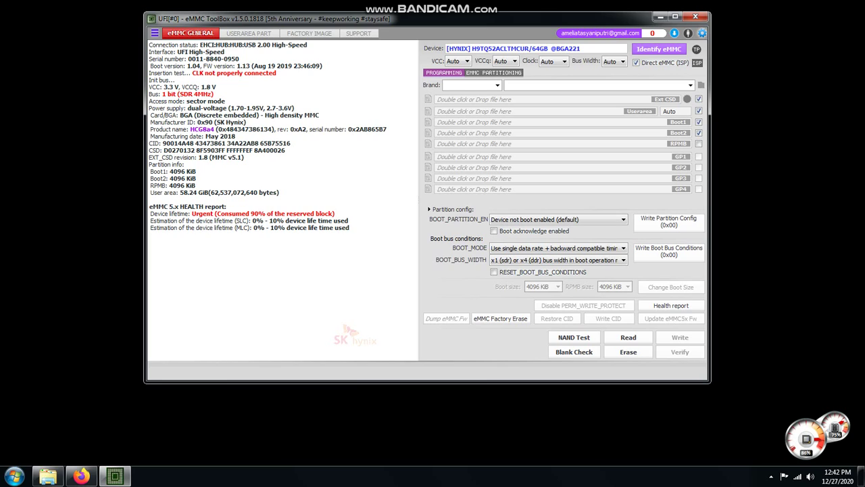
pyautogui.moveTo(336, 213)
pyautogui.mouseDown()
pyautogui.moveTo(150, 206)
pyautogui.moveTo(194, 220)
pyautogui.moveTo(150, 214)
pyautogui.moveTo(195, 206)
pyautogui.moveTo(192, 214)
pyautogui.mouseUp()
pyautogui.click(150, 234)
pyautogui.moveTo(406, 19); pyautogui.dragTo(403, 48)
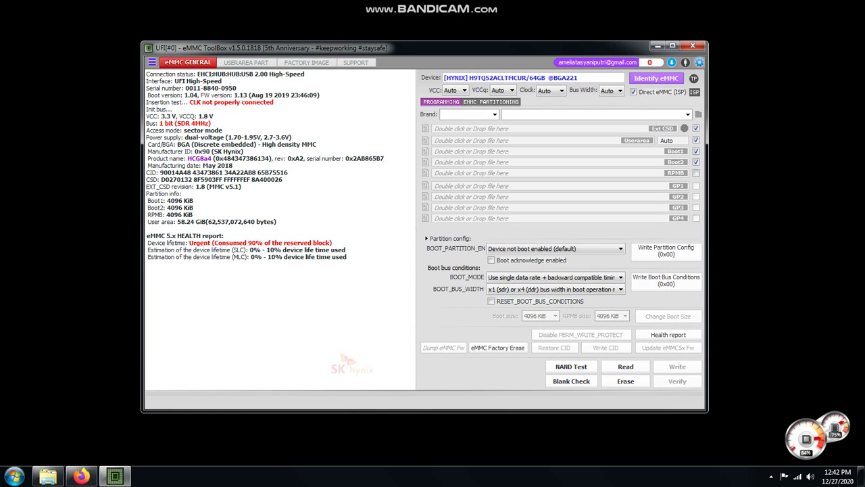
pyautogui.rightClick(763, 109)
pyautogui.click(763, 139)
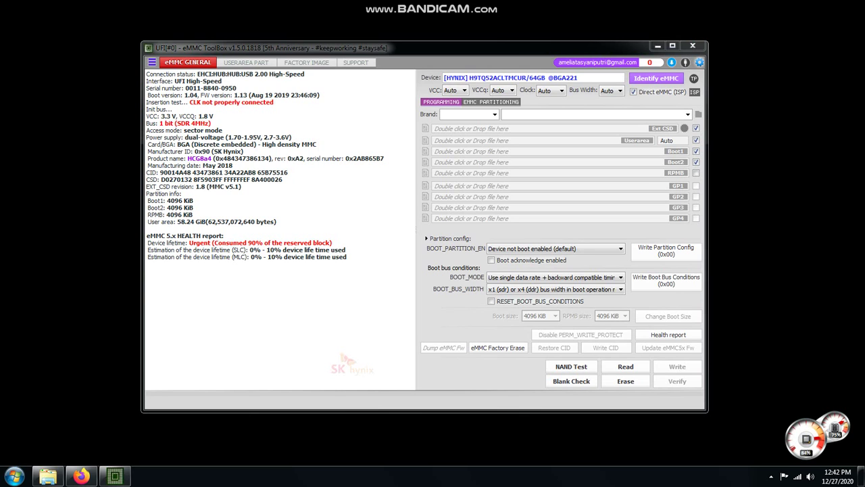
pyautogui.rightClick(764, 137)
pyautogui.click(752, 167)
pyautogui.rightClick(725, 155)
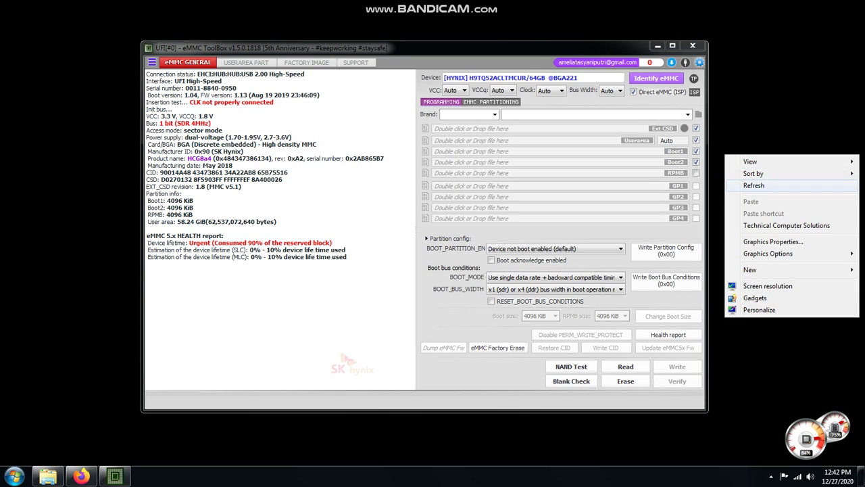
pyautogui.click(752, 185)
pyautogui.rightClick(860, 154)
pyautogui.click(845, 186)
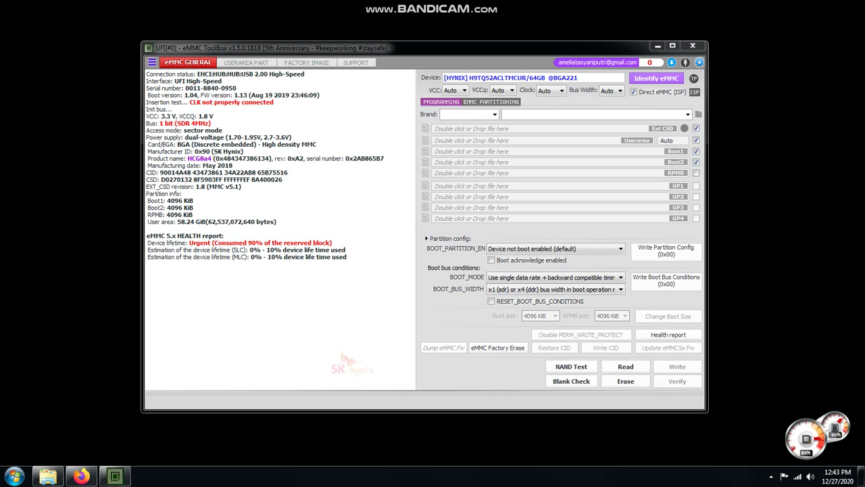
# Close the eMMC programming tool.
pyautogui.click(693, 46)
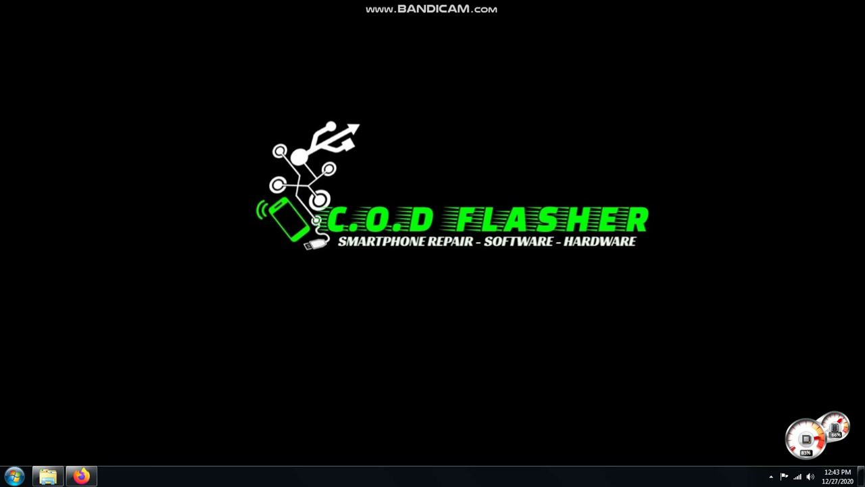